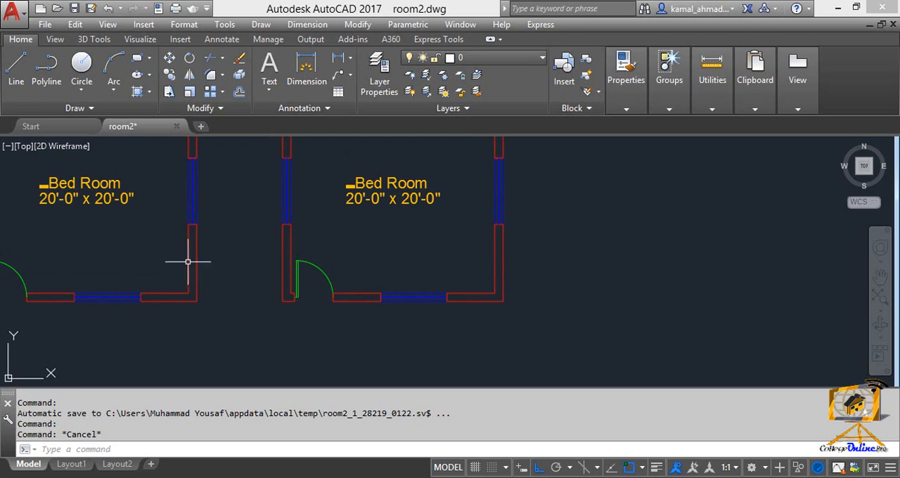
Examine the row of bedroom plans and the door openings along their lower walls
mouse_move(187, 262)
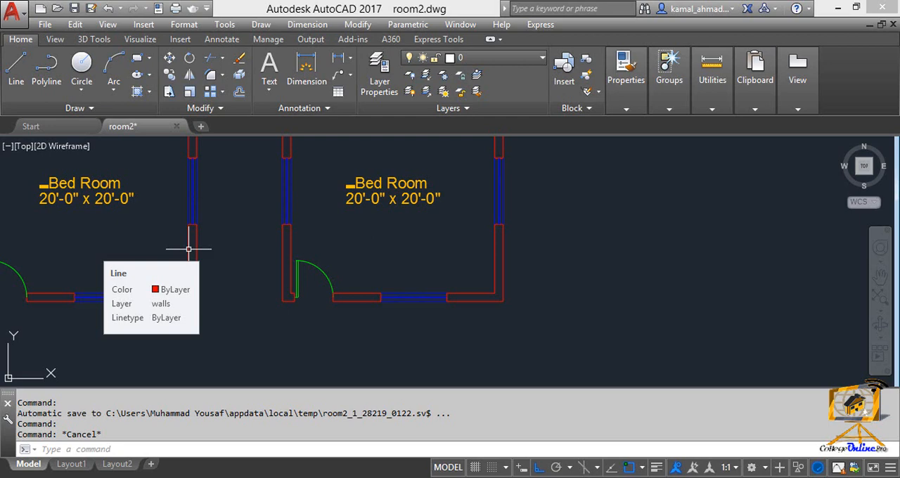
middle_click_drag(302, 341, 297, 337)
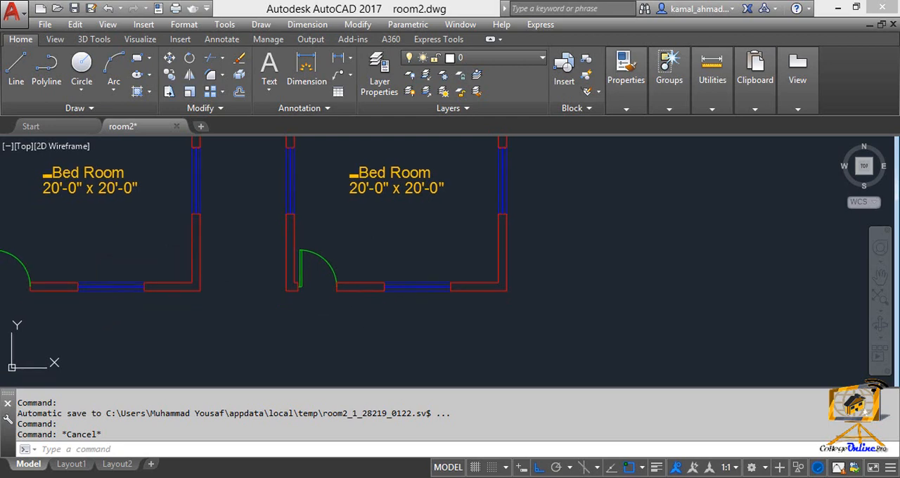
scroll(297, 337, "down", 5)
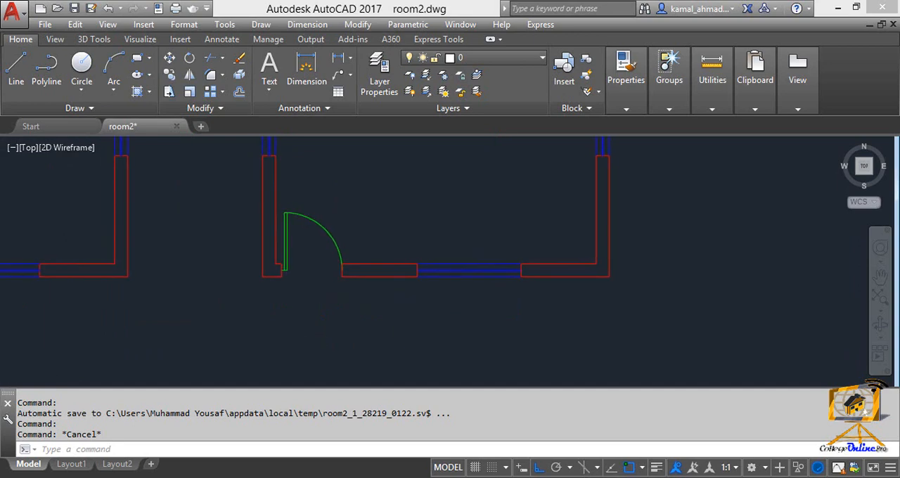
middle_click(536, 293)
middle_click(536, 293)
middle_click(535, 293)
middle_click(536, 294)
mouse_move(443, 279)
middle_mouse_down()
mouse_move(205, 223)
mouse_move(66, 223)
middle_mouse_up()
scroll(153, 274, "up", 6)
mouse_move(148, 270)
middle_mouse_down()
mouse_move(233, 264)
mouse_move(180, 279)
mouse_move(27, 254)
middle_mouse_up()
scroll(203, 287, "down", 2)
scroll(27, 254, "down", 2)
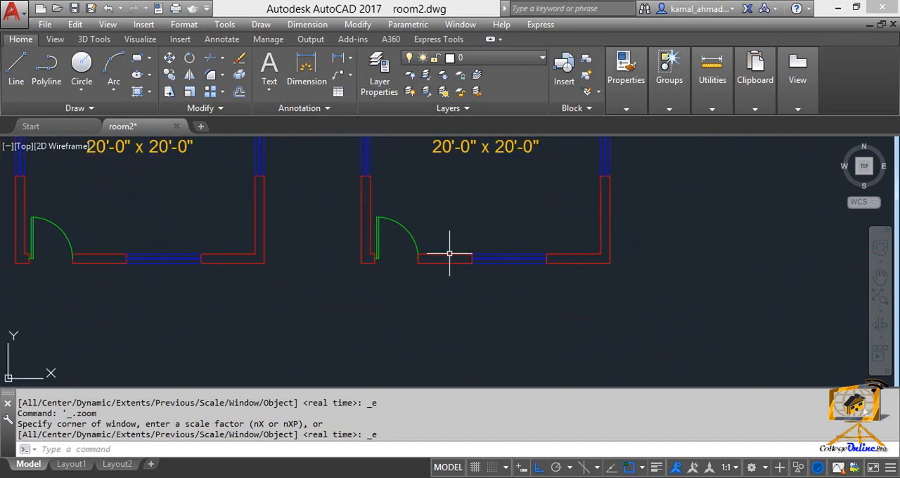
Try erasing the door and its swing arc from the rightmost bedroom, and undo the deletion
scroll(349, 257, "up", 2)
mouse_move(395, 253)
middle_mouse_down()
mouse_move(350, 257)
mouse_move(363, 299)
middle_mouse_up()
scroll(350, 257, "up", 2)
left_click(396, 339)
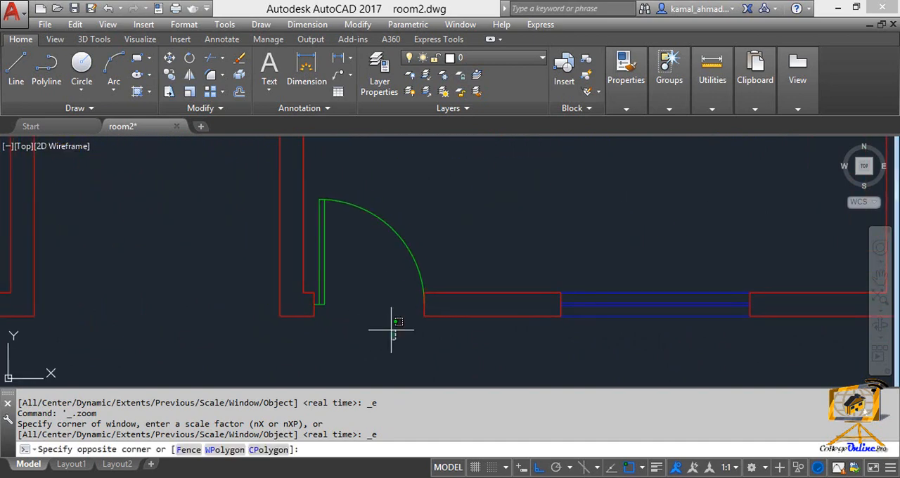
left_click(317, 176)
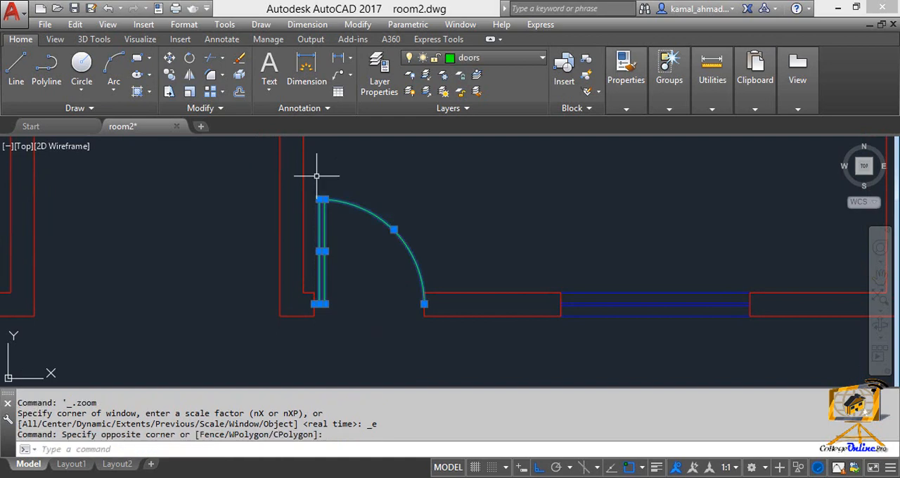
key("Delete")
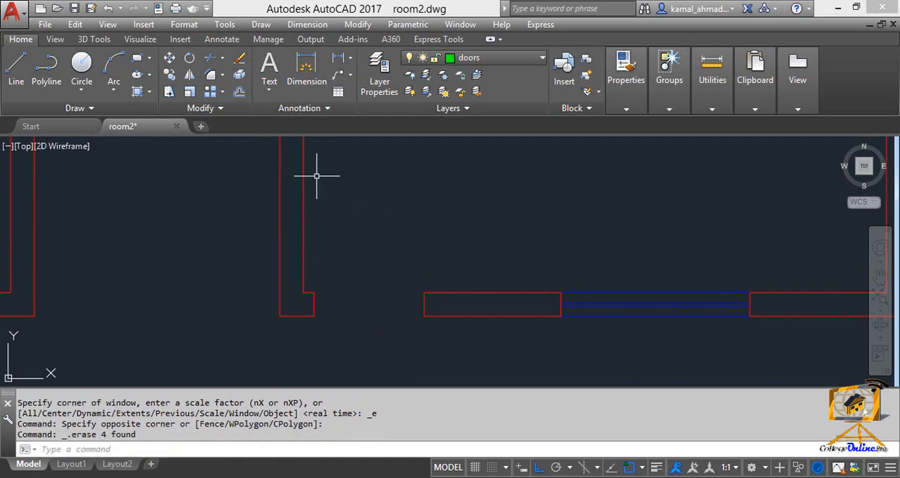
key("ctrl+z")
Erase the door and its swing arc from the third bedroom, counted from the left end of the row
scroll(237, 281, "down", 3)
scroll(322, 275, "up", 3)
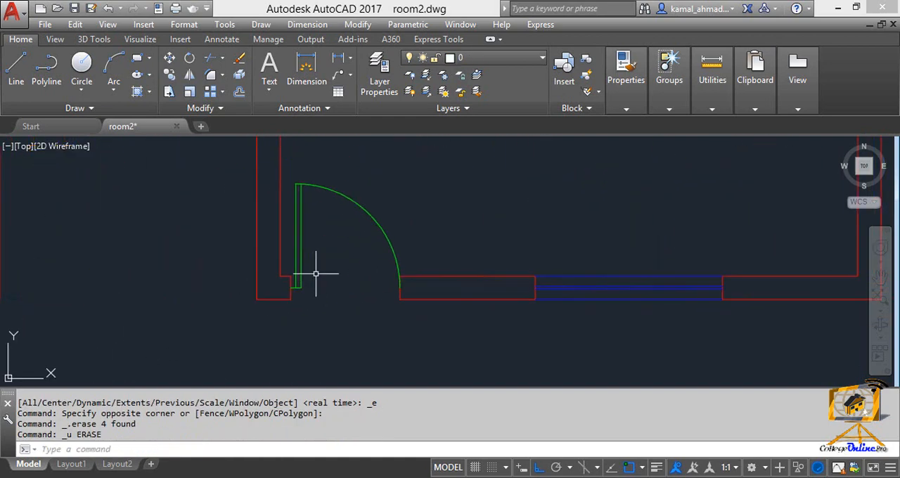
left_click(362, 298)
left_click(297, 161)
key("Delete")
Erase the door and its swing arc from the second bedroom, counted from the left end of the row
scroll(291, 236, "down", 3)
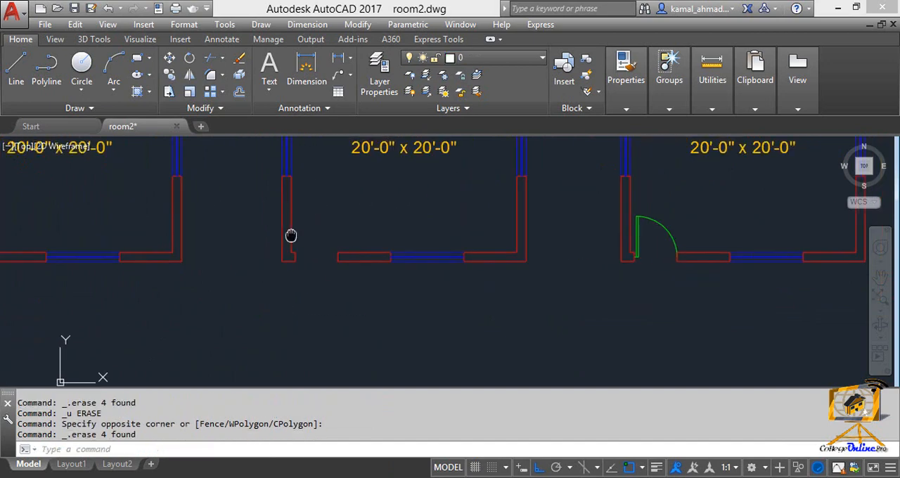
middle_click_drag(291, 235, 429, 260)
scroll(363, 300, "up", 2)
left_click(407, 304)
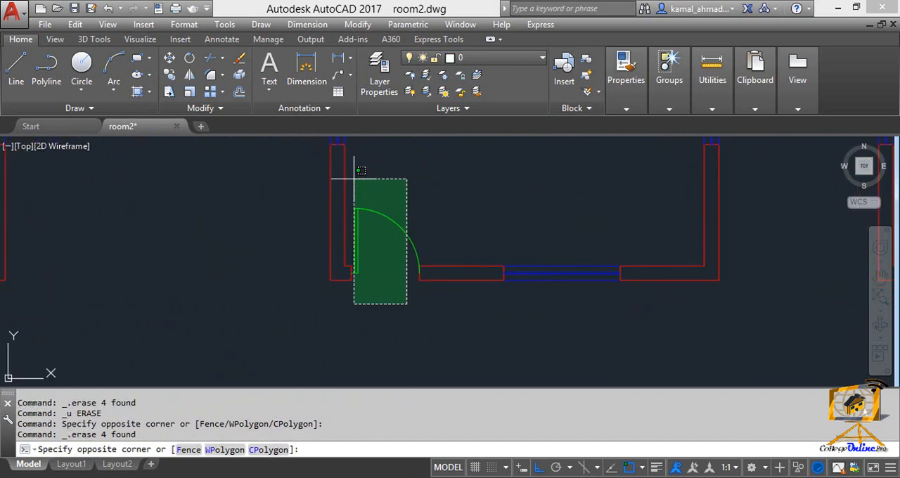
left_click(351, 179)
key("Delete")
Erase the door and its swing arc from the leftmost bedroom in the row
scroll(282, 225, "down", 3)
middle_click_drag(130, 241, 542, 317)
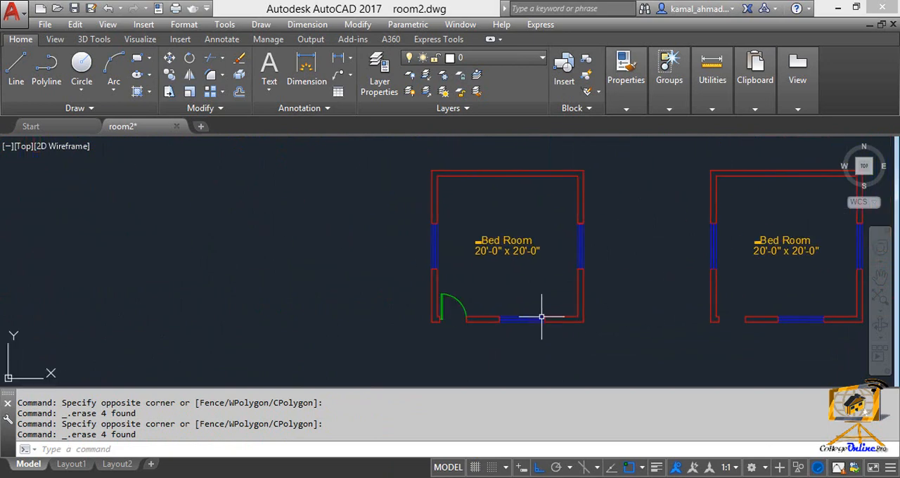
scroll(501, 334, "up", 3)
left_click(412, 314)
left_click(341, 187)
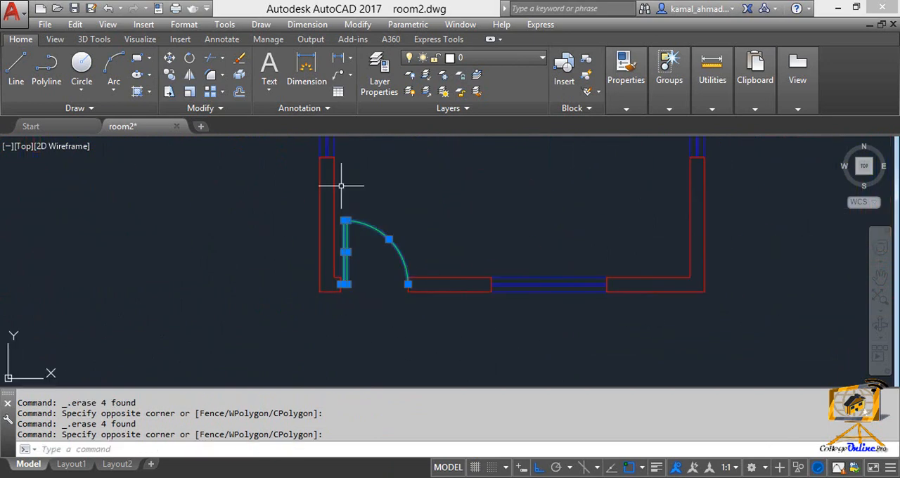
key("Delete")
Mirror all four bedrooms across a horizontal line drawn just above the row, keeping the source objects
scroll(370, 245, "down", 4)
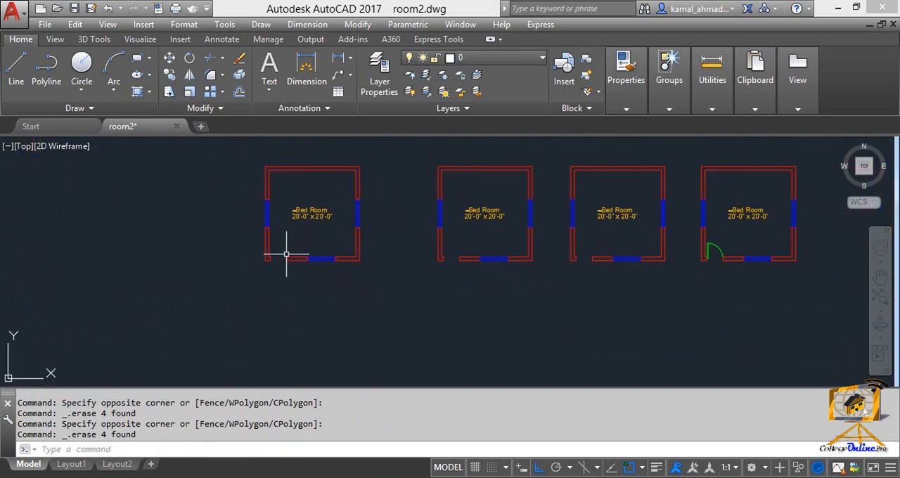
key("Escape")
middle_click_drag(385, 268, 348, 265)
type("mi")
key("Return")
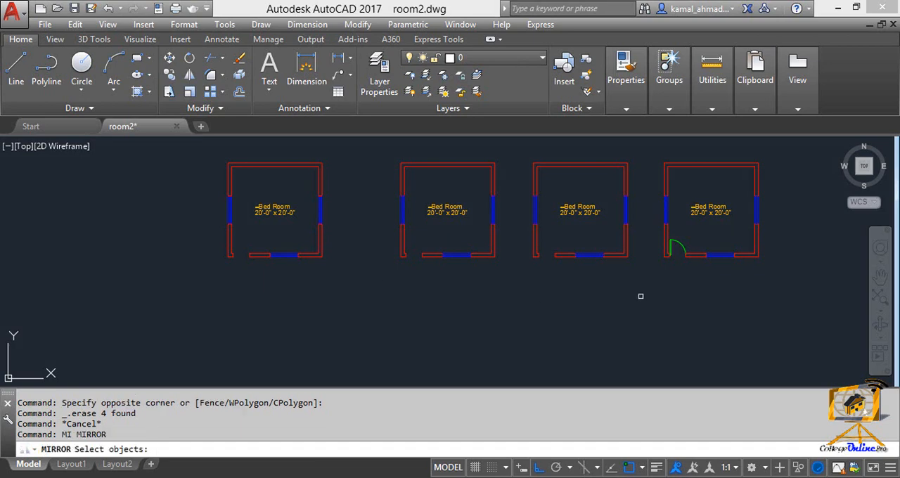
left_click(789, 291)
left_click(201, 141)
middle_click_drag(233, 181, 164, 258)
key("Return")
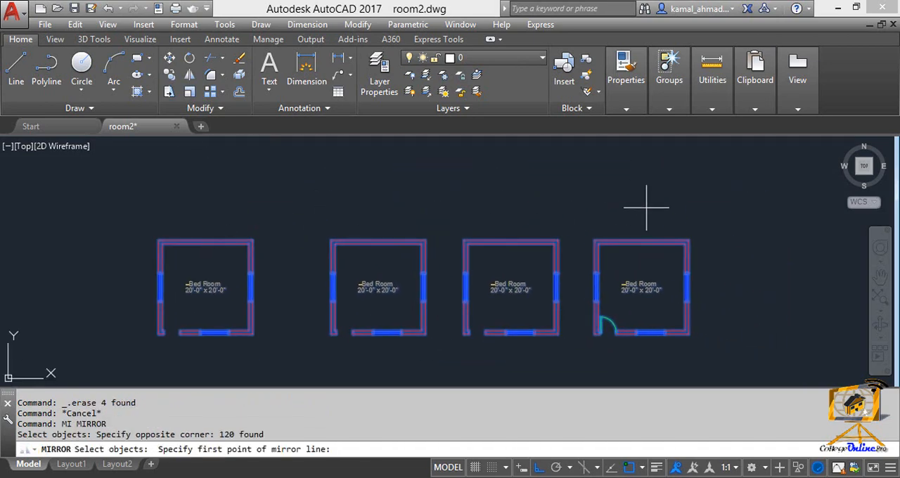
left_click(693, 207)
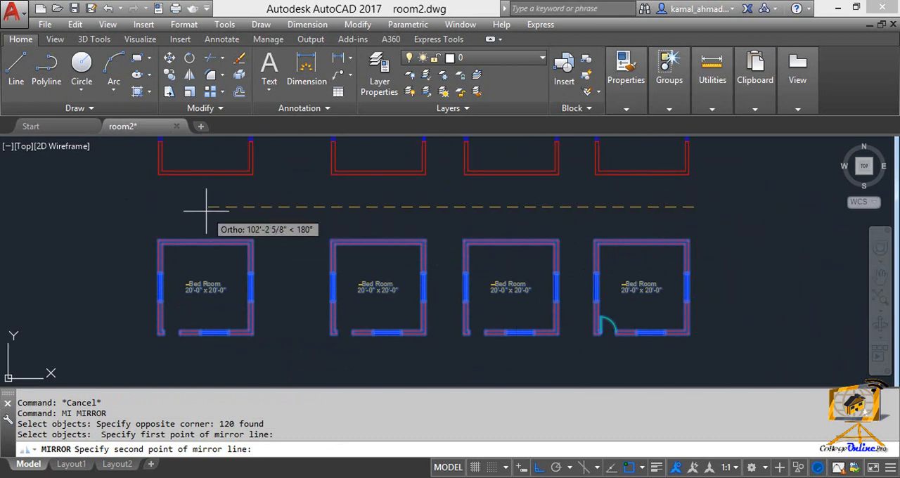
left_click(148, 205)
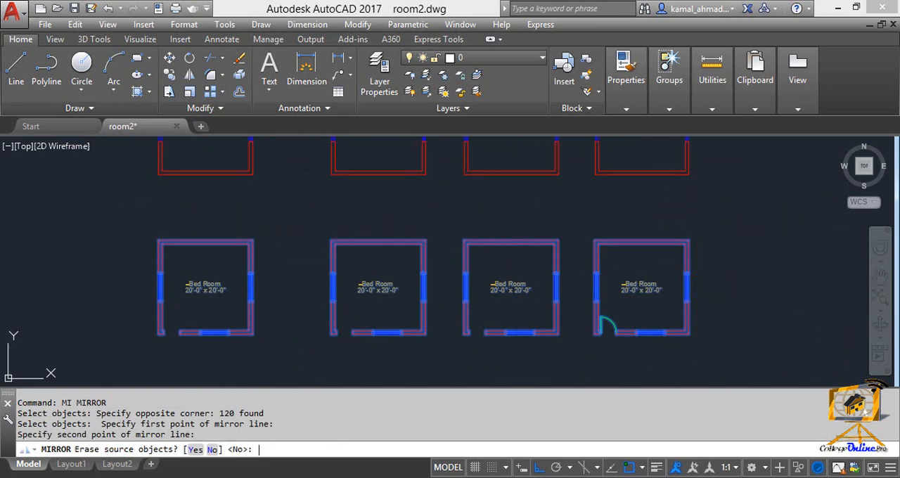
key("Return")
Start a block definition named doors1 for the remaining door of the rightmost bedroom in the lower row
scroll(194, 221, "down", 3)
mouse_move(195, 221)
middle_mouse_down()
mouse_move(183, 251)
mouse_move(192, 249)
middle_mouse_up()
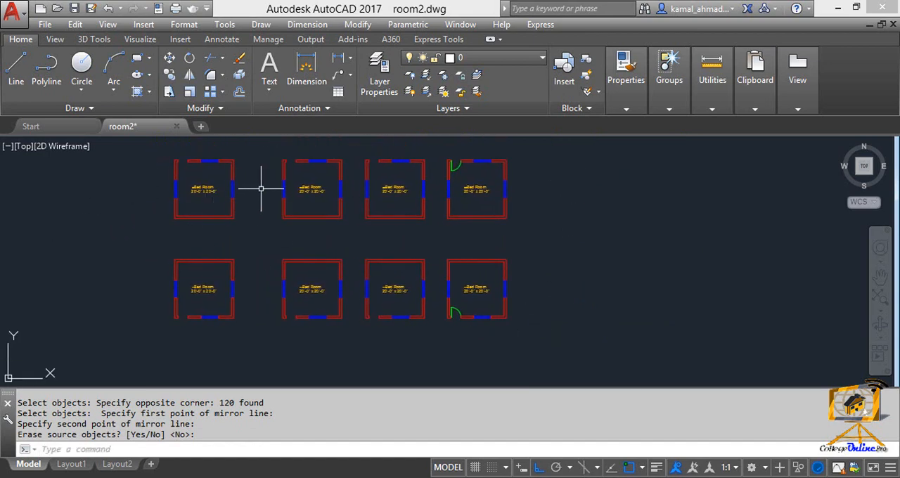
scroll(455, 235, "up", 6)
scroll(404, 225, "up", 4)
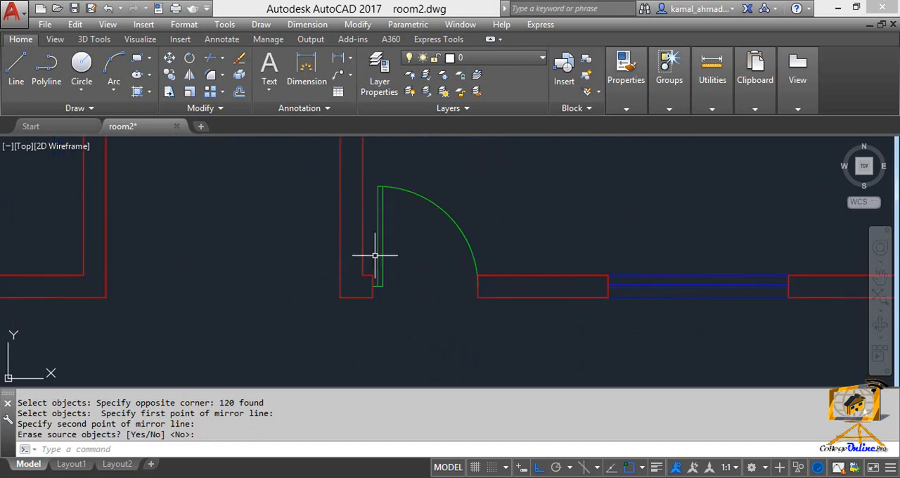
middle_click_drag(375, 255, 304, 247)
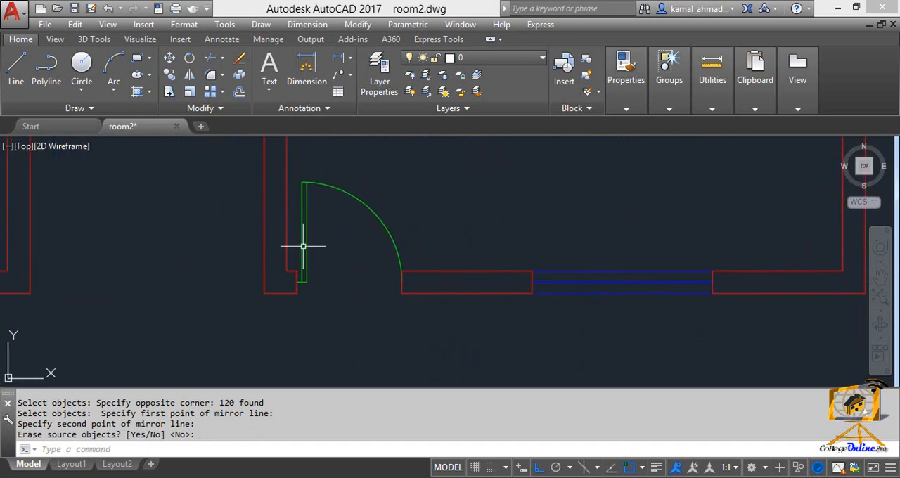
key("Escape")
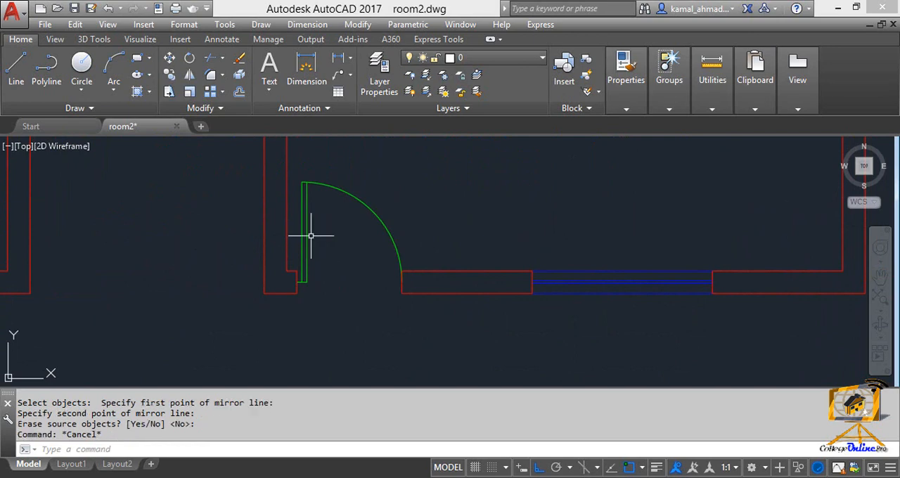
type("B")
key("Return")
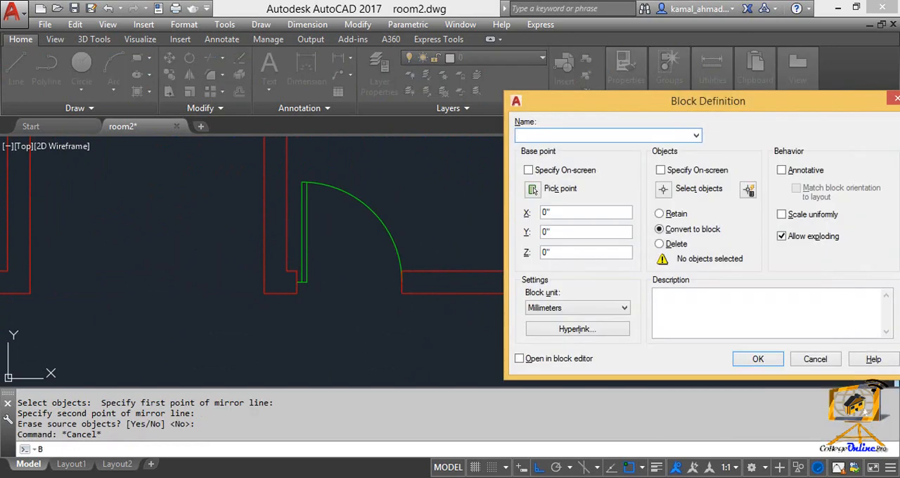
left_click_drag(711, 107, 519, 130)
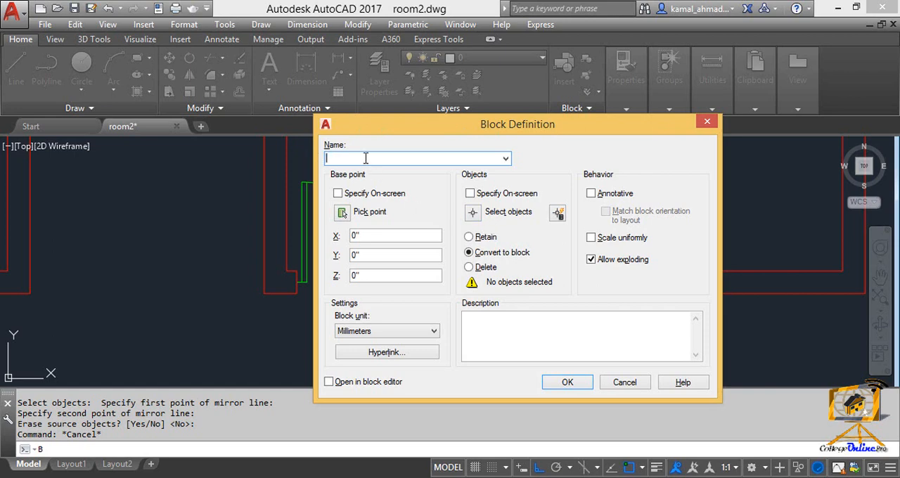
type("doors1")
left_click_drag(364, 157, 285, 165)
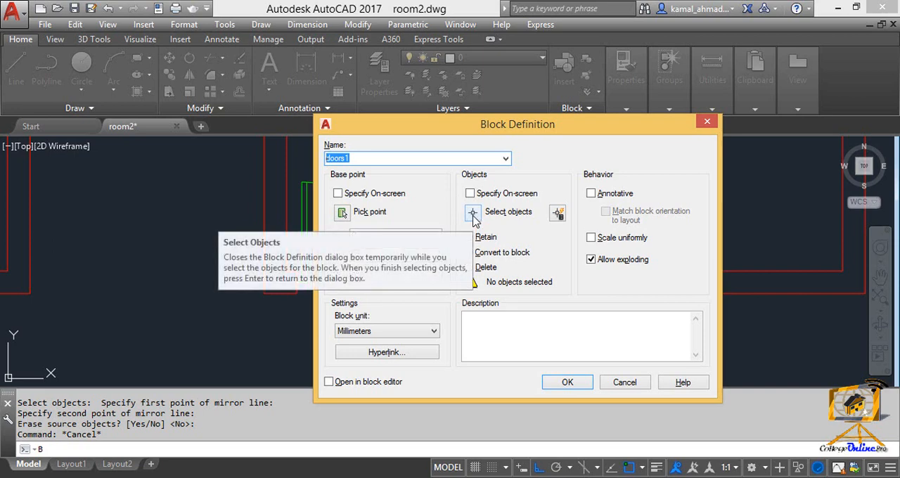
Select the door leaf, swing arc and short connecting line as the objects of the doors1 block
left_click(473, 216)
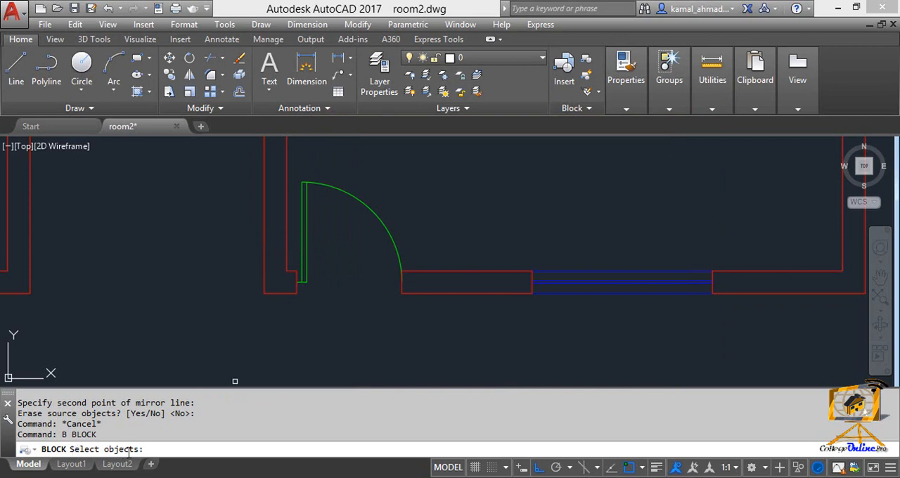
middle_click_drag(274, 310, 318, 336)
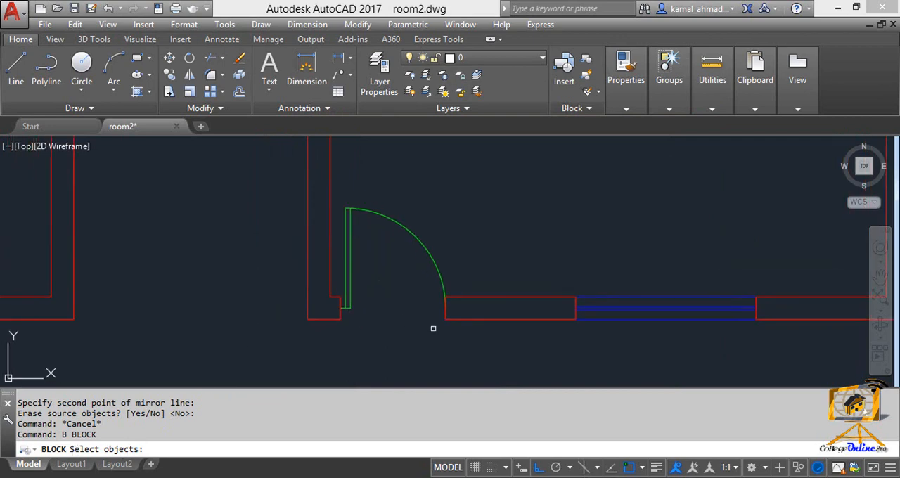
left_click(439, 338)
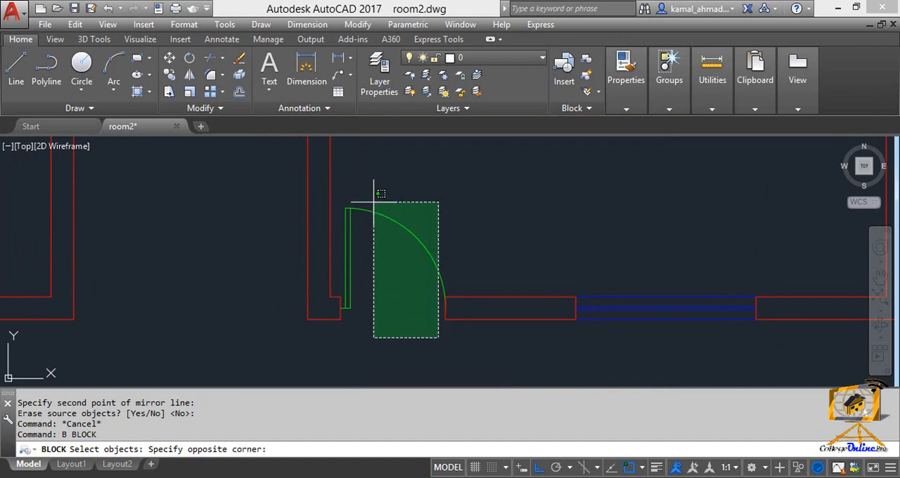
left_click(339, 169)
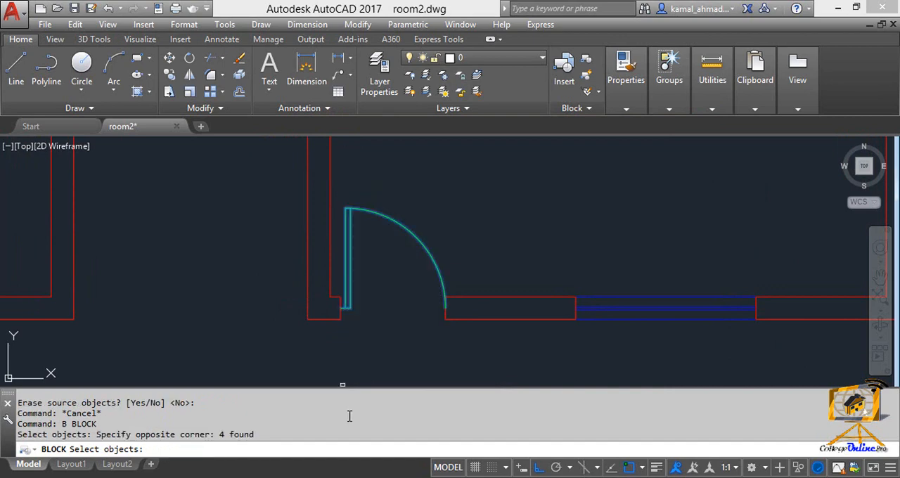
key("Return")
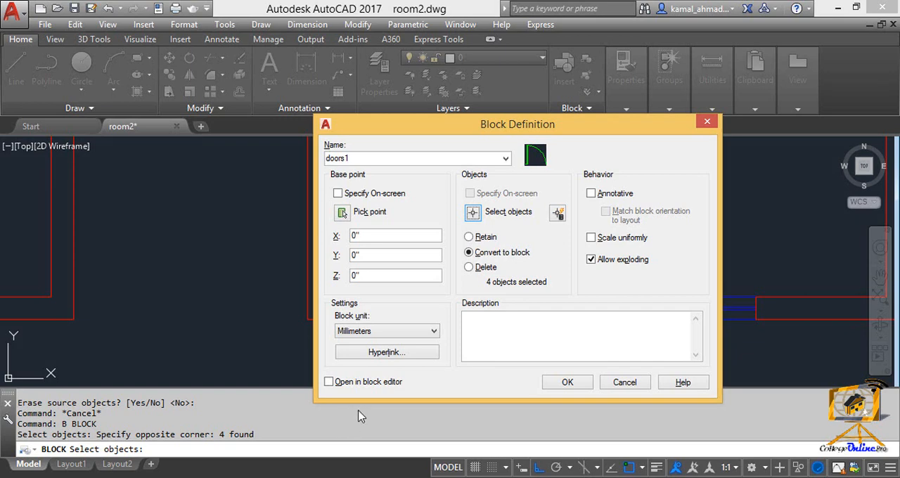
Set the block's insertion base point where the short line at the door's hinge side meets the wall end
left_click_drag(431, 130, 442, 119)
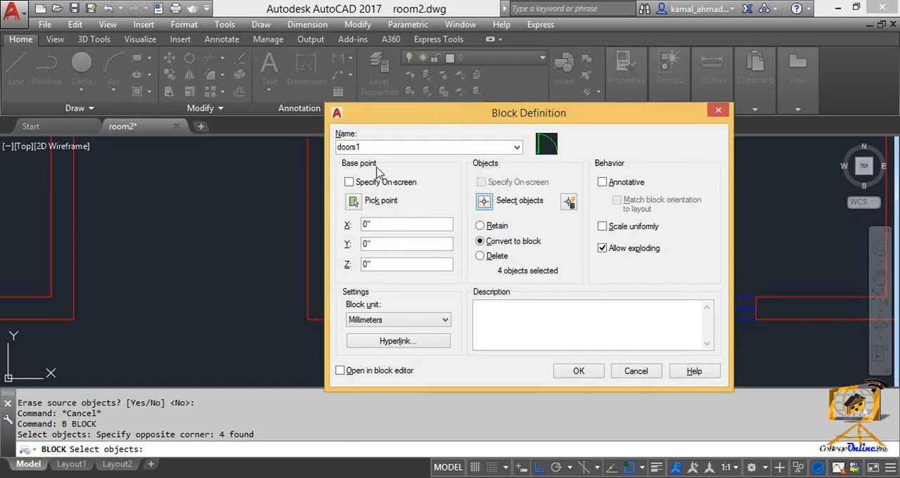
left_click(353, 202)
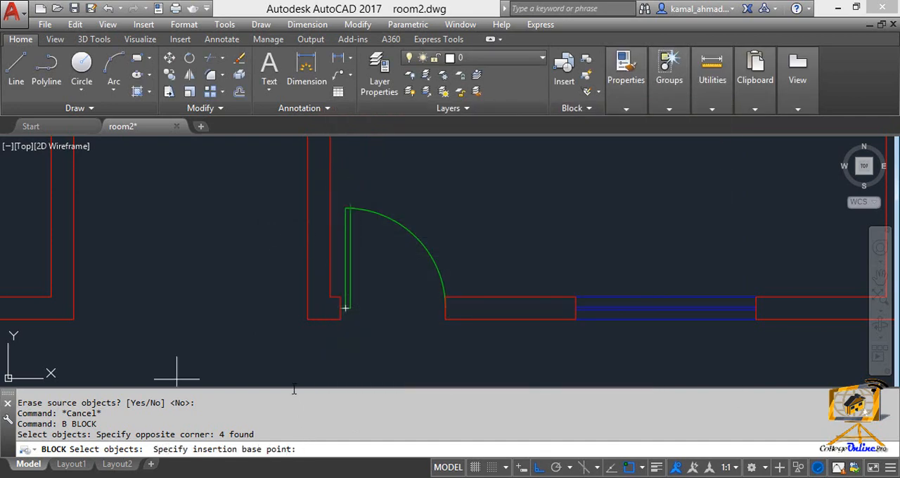
middle_click_drag(278, 365, 291, 362)
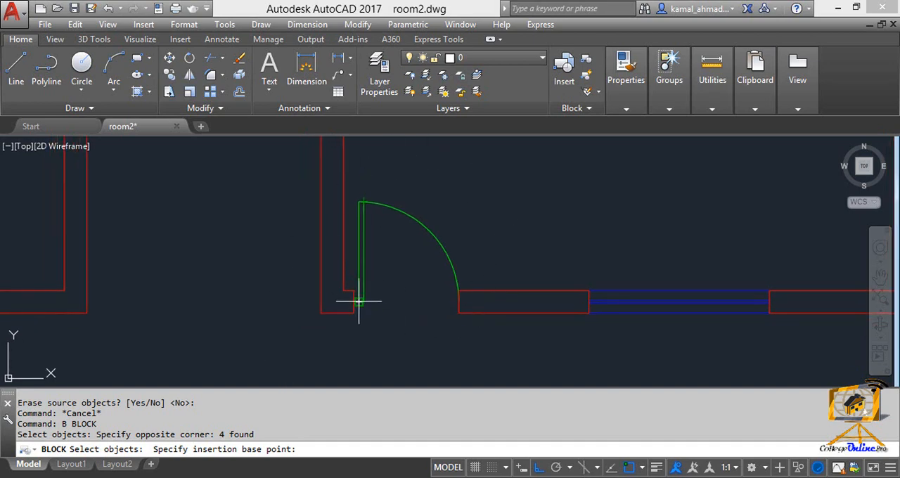
scroll(359, 301, "up", 2)
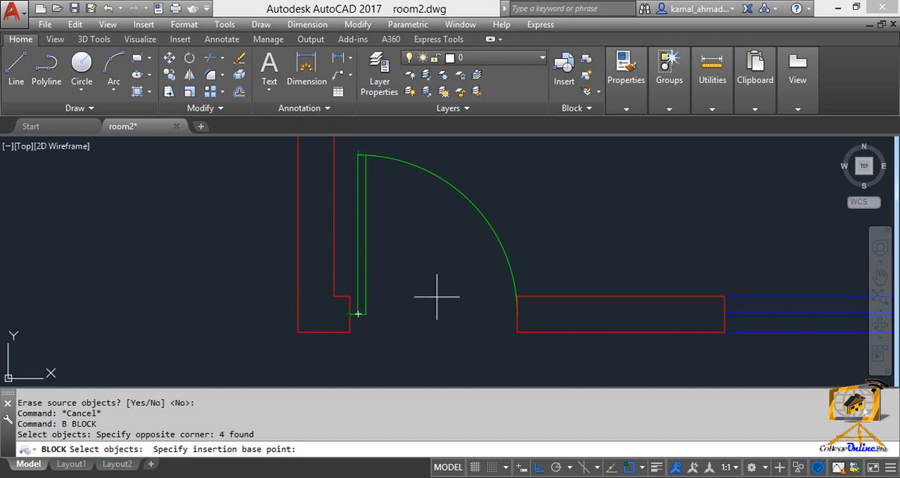
left_click(350, 314)
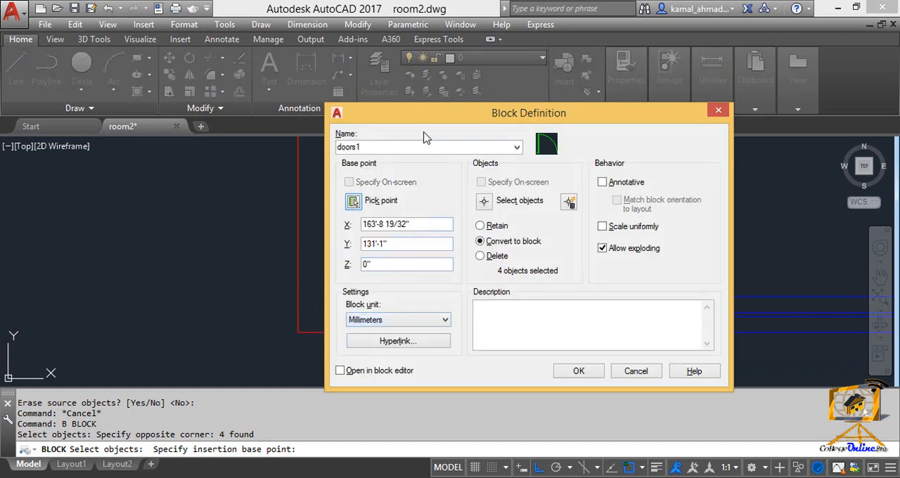
left_click_drag(413, 120, 361, 94)
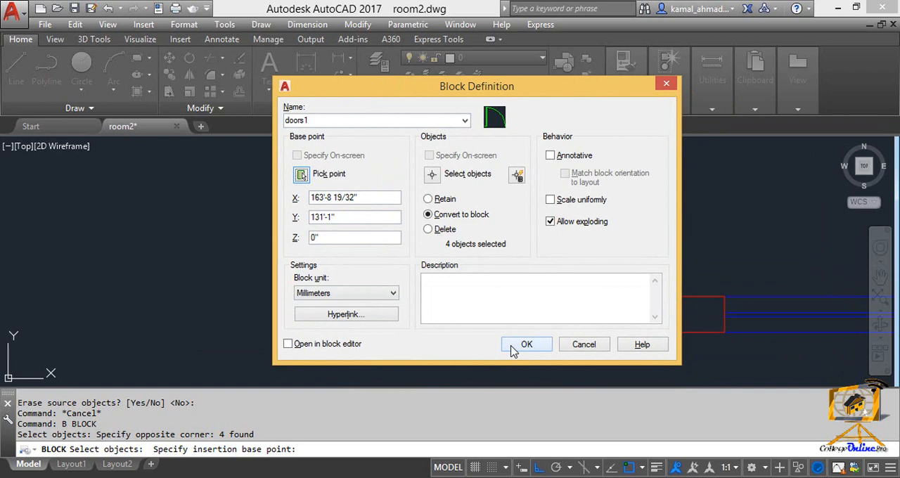
Create the doors1 block with the chosen settings and check that the door selects as a single object
left_click(520, 345)
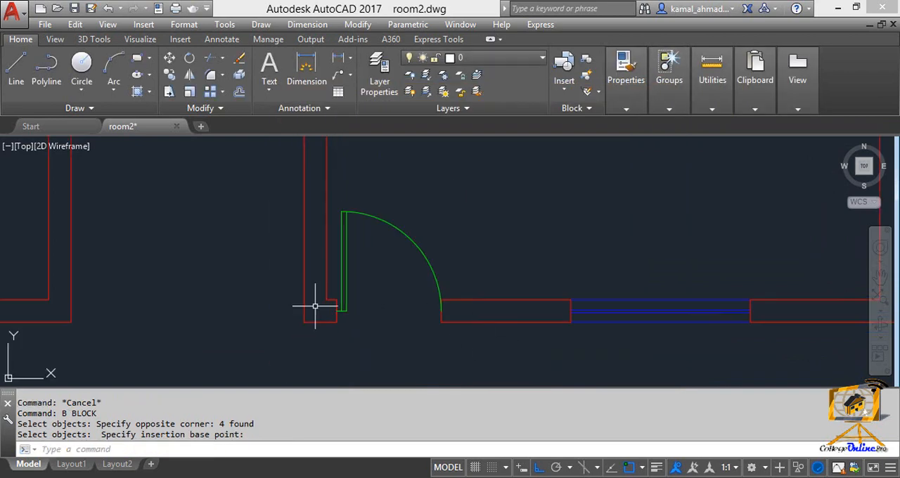
scroll(315, 306, "down", 4)
scroll(440, 302, "up", 6)
left_click(453, 259)
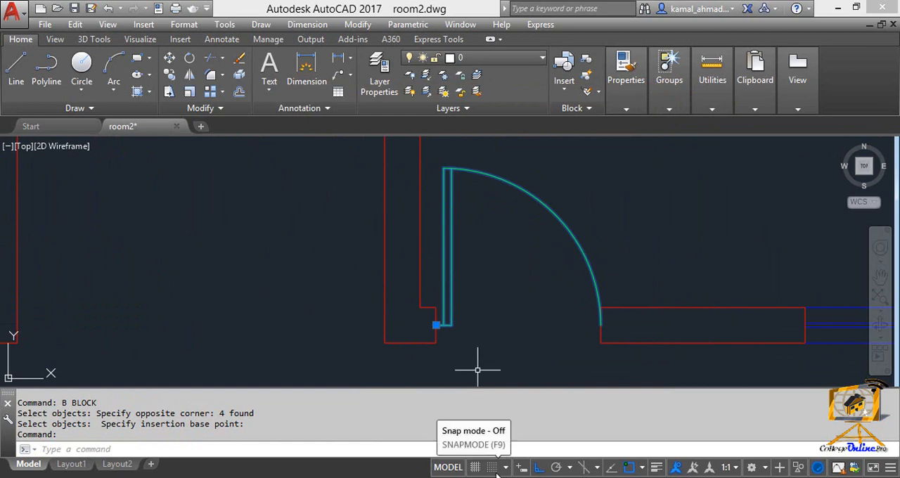
scroll(462, 257, "down", 5)
scroll(379, 267, "down", 3)
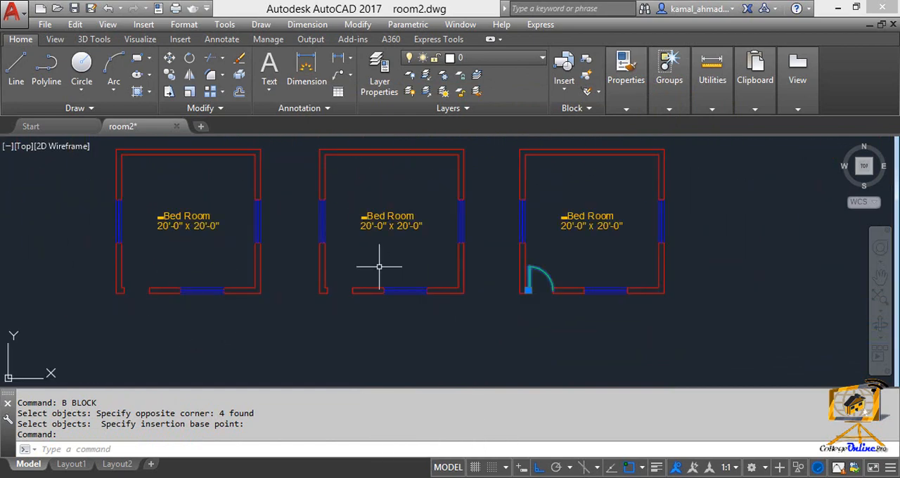
scroll(379, 267, "up", 3)
scroll(378, 292, "down", 5)
mouse_move(378, 293)
middle_mouse_down()
mouse_move(568, 297)
mouse_move(427, 321)
middle_mouse_up()
scroll(526, 288, "up", 5)
middle_click_drag(523, 305, 529, 277)
key("Escape")
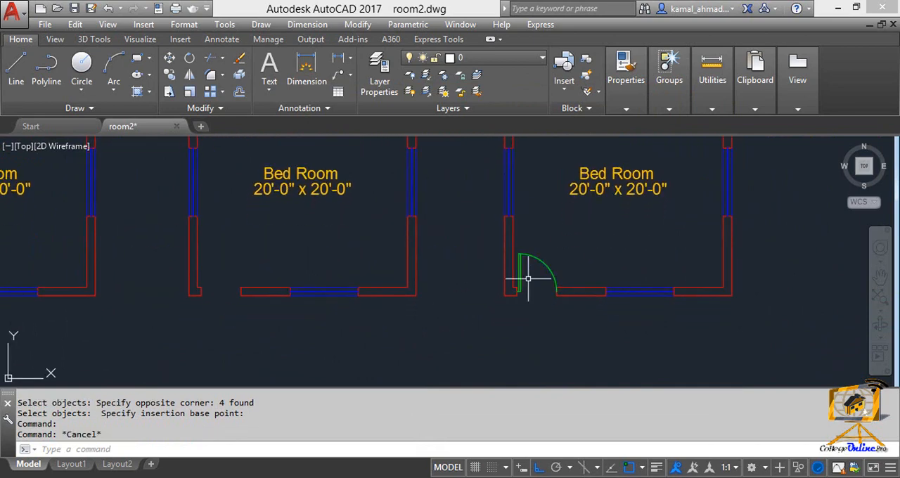
Copy the doors1 block from its hinge-side insertion point to the wall end of the neighbouring empty door opening in the lower row
type("co")
key("Return")
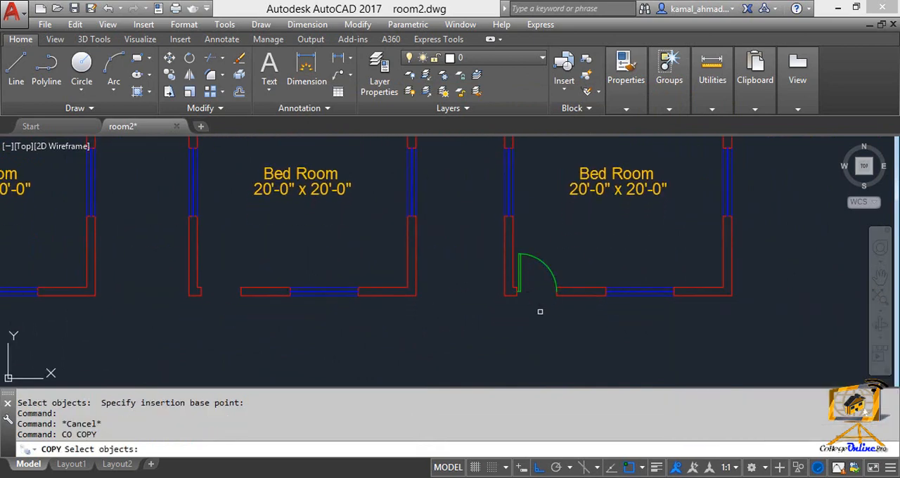
left_click(550, 312)
left_click(515, 243)
scroll(532, 267, "up", 6)
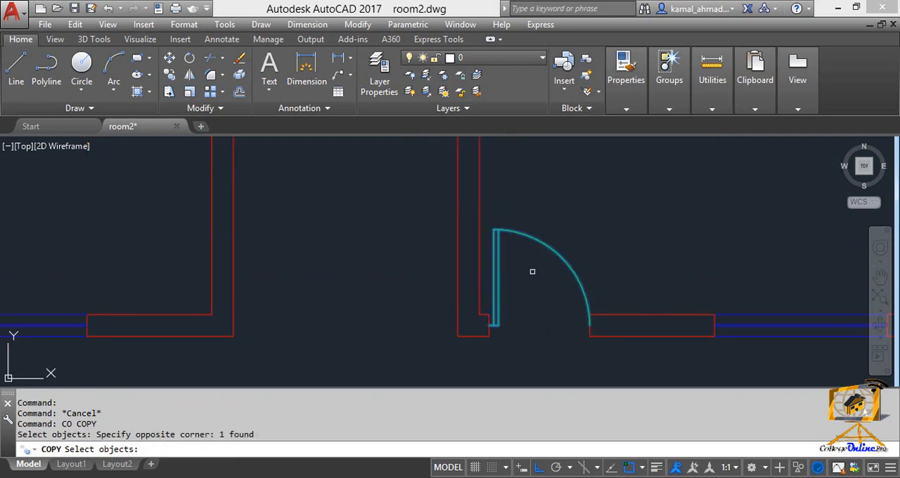
key("Return")
left_click(469, 354)
scroll(394, 331, "down", 6)
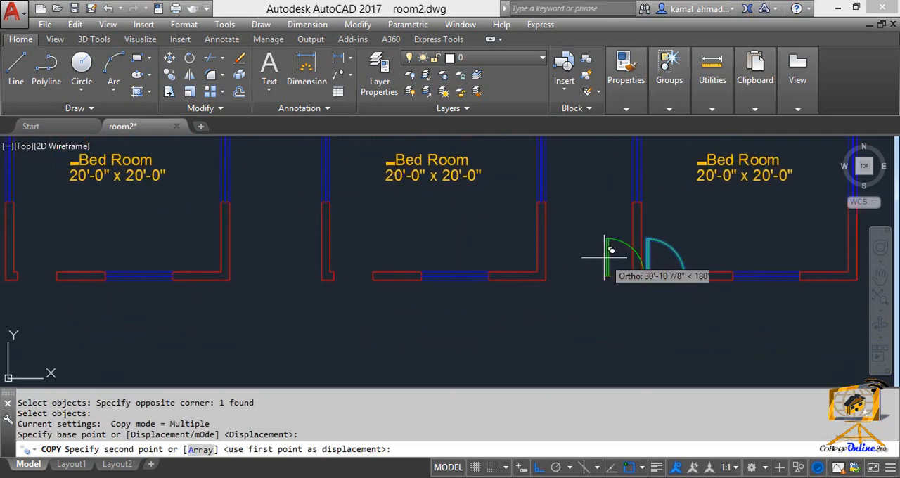
scroll(450, 267, "up", 4)
left_click(346, 262)
Place another door copy at the hinge-side wall end of the second bedroom from the left in the lower row
scroll(394, 274, "down", 5)
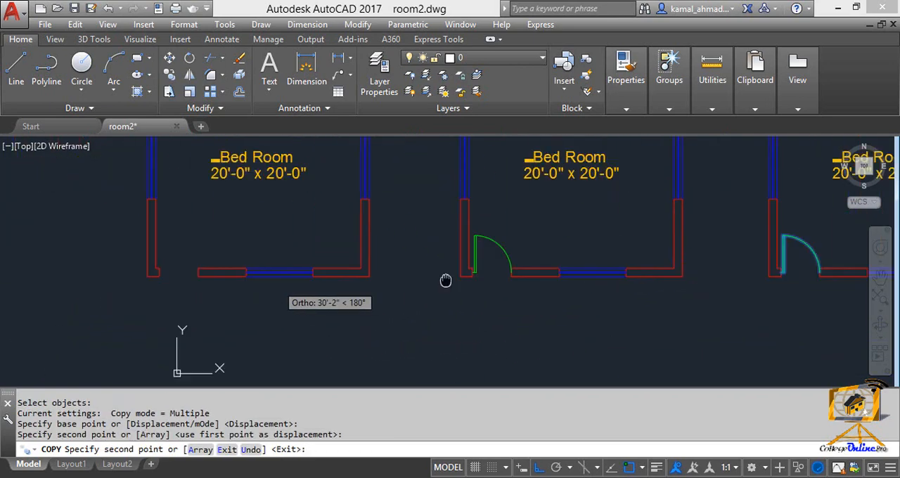
scroll(339, 275, "up", 7)
middle_click_drag(159, 299, 607, 290)
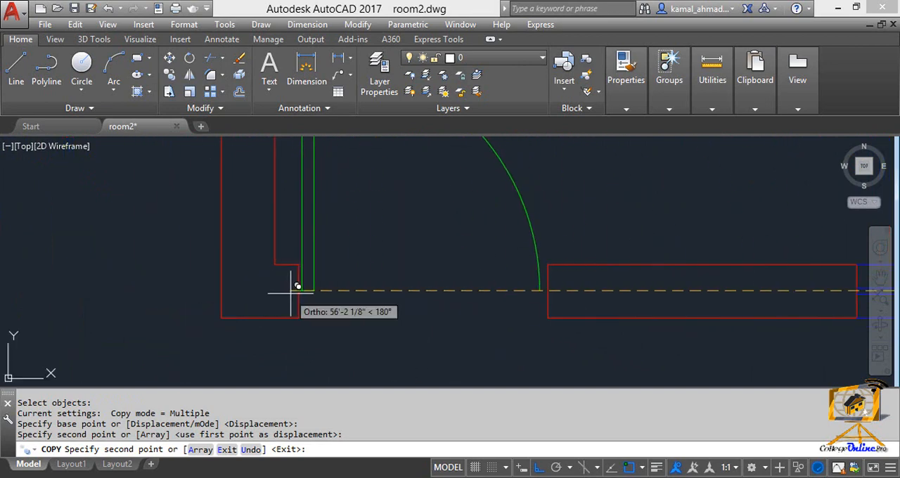
left_click(296, 290)
scroll(296, 290, "down", 5)
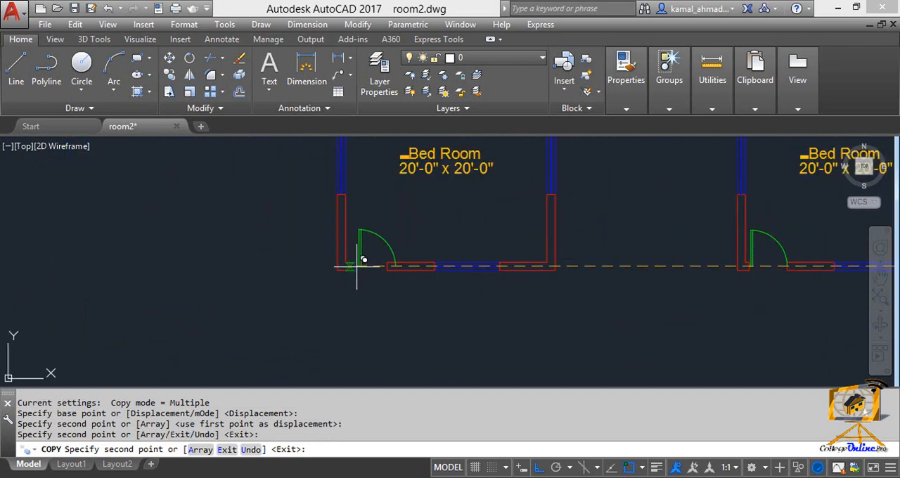
Place door copies in the leftmost lower bedroom and the three empty door openings of the upper row, and end the copying
scroll(313, 267, "up", 5)
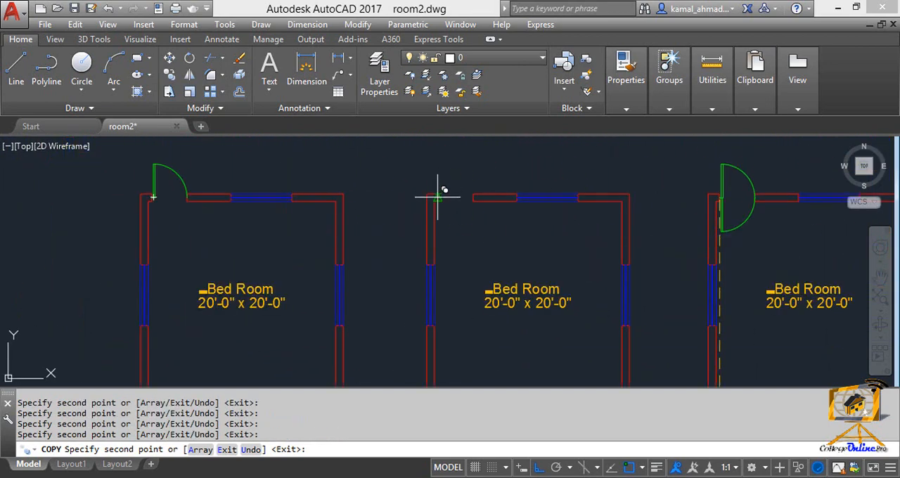
scroll(436, 194, "up", 5)
left_click(412, 176)
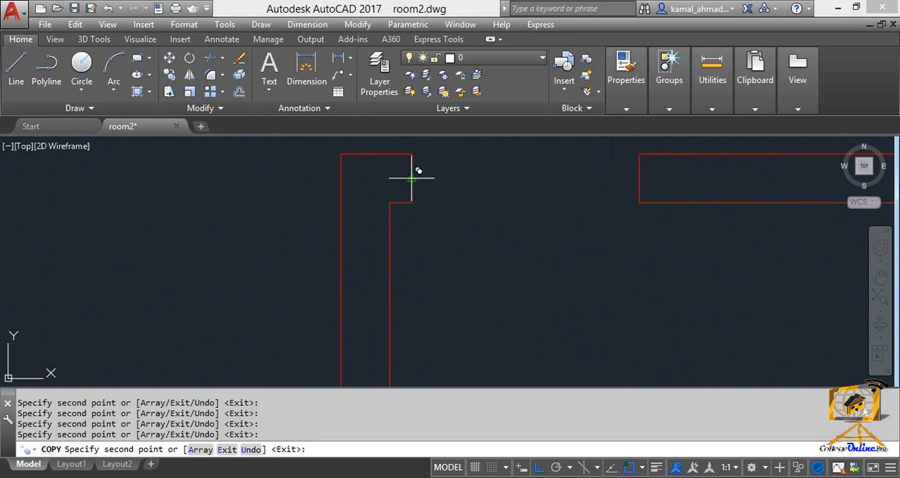
scroll(508, 204, "down", 5)
mouse_move(496, 201)
middle_mouse_down()
mouse_move(510, 199)
mouse_move(308, 176)
middle_mouse_up()
key("Escape")
key("Escape")
scroll(518, 190, "down", 4)
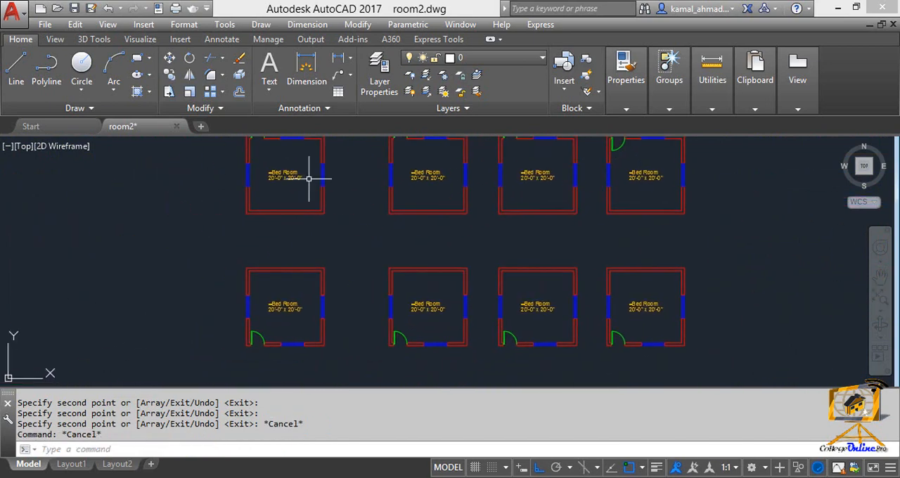
scroll(317, 192, "down", 4)
scroll(333, 233, "up", 5)
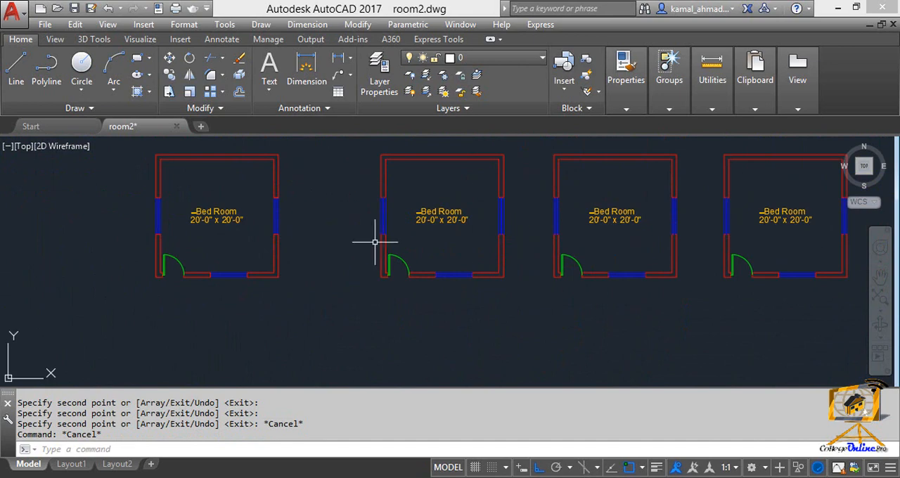
scroll(369, 318, "down", 5)
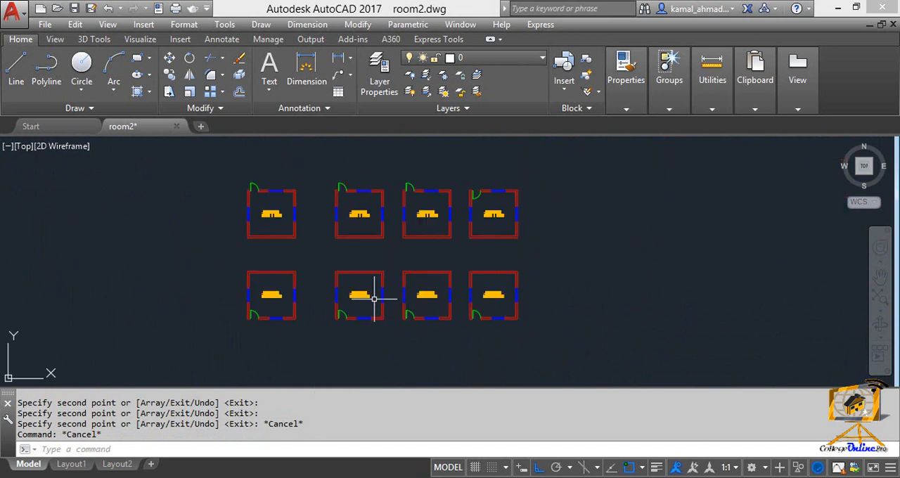